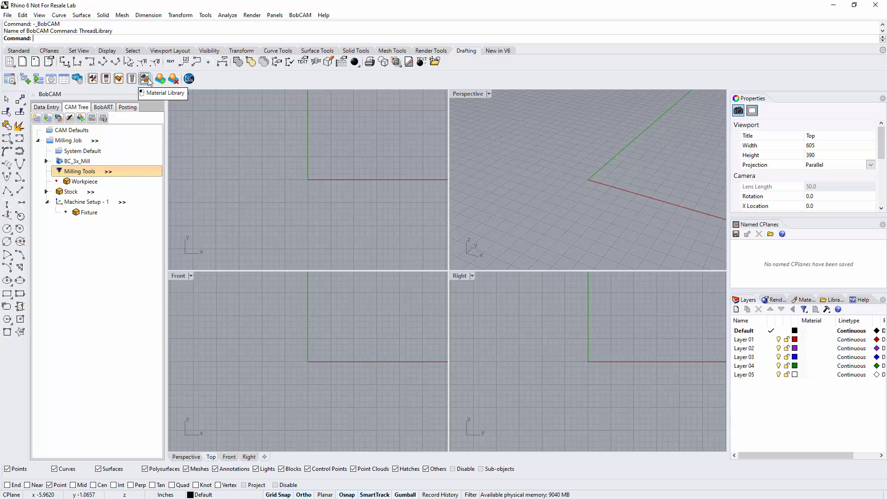
{"action": "right_click", "coordinate": [77, 133]}
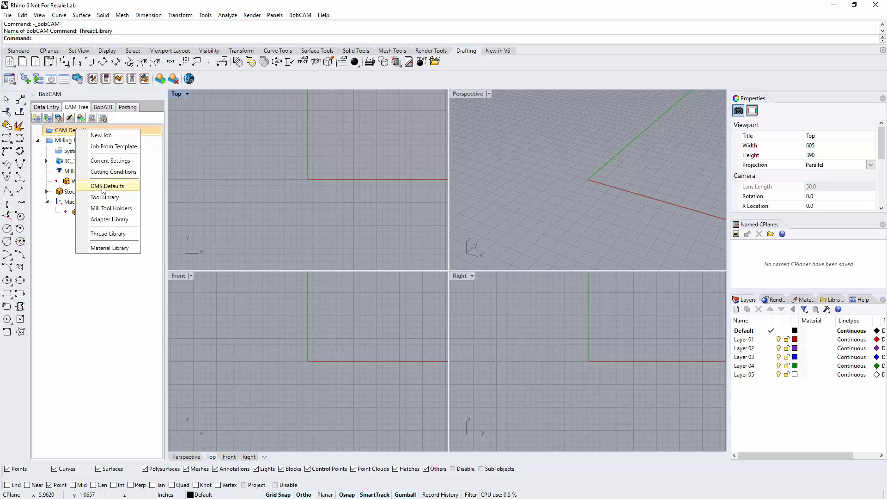
{"action": "left_click", "coordinate": [210, 234]}
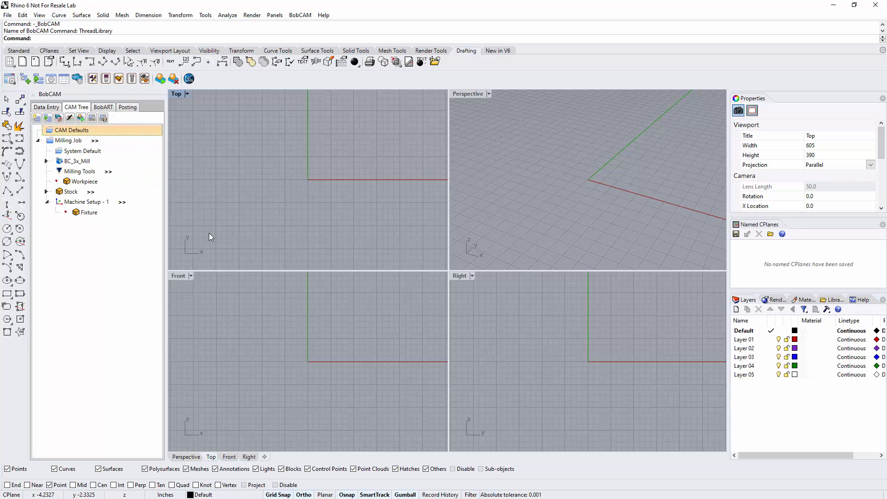
Expand the milling job's stock and open the material library for its Carbon Steel 1018 material.
{"action": "left_click", "coordinate": [46, 192]}
{"action": "left_click", "coordinate": [83, 203]}
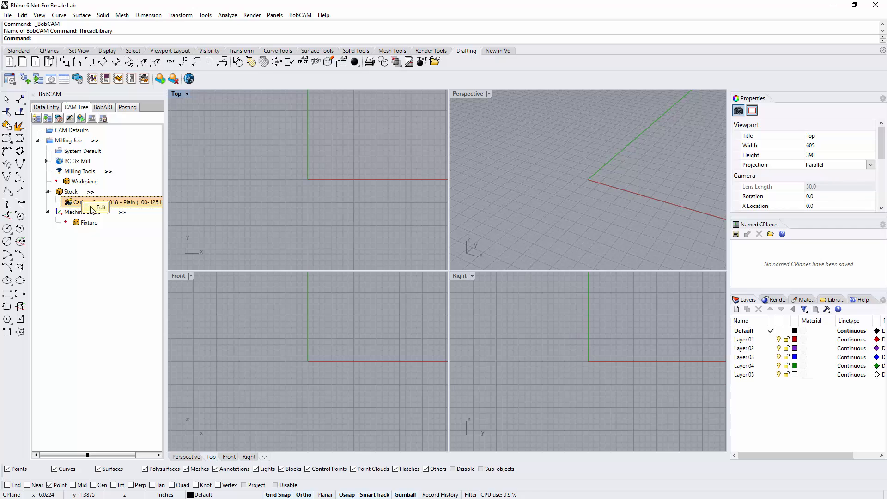
{"action": "double_click", "coordinate": [98, 204]}
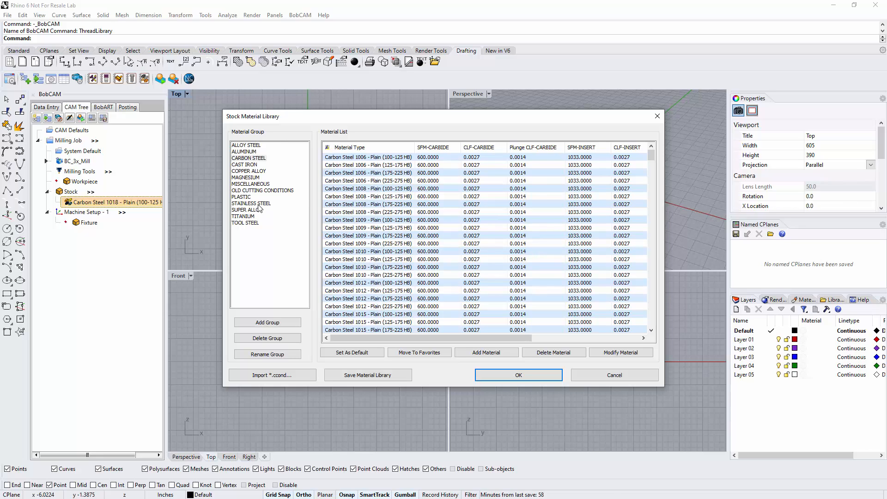
Browse the library's material groups, including aluminum, magnesium, miscellaneous, plastic, titanium and tool steel, to examine the materials they offer.
{"action": "left_click", "coordinate": [242, 152]}
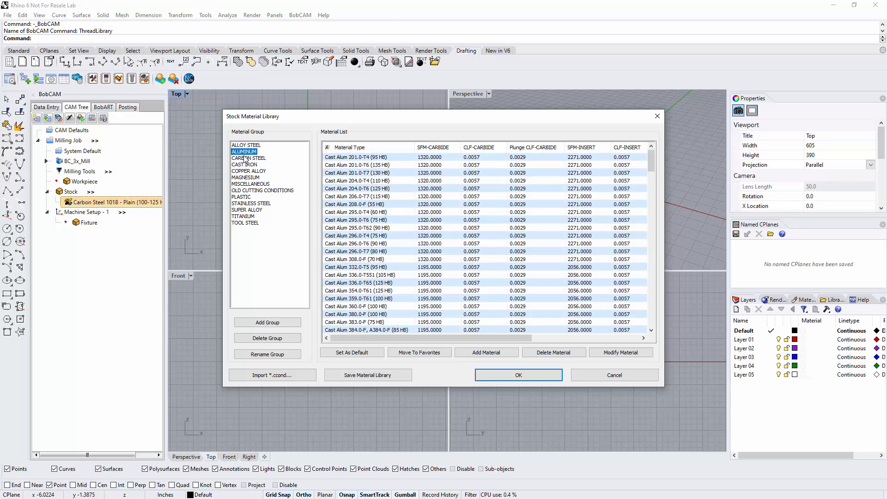
{"action": "left_click", "coordinate": [244, 171]}
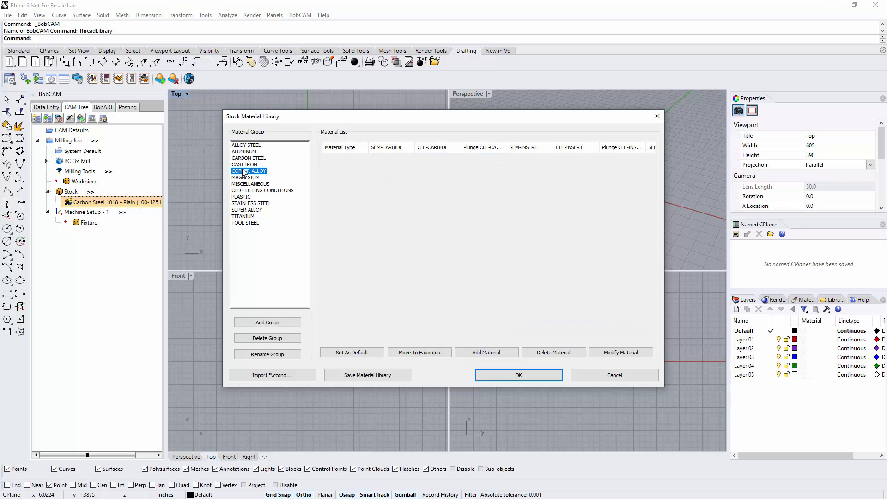
{"action": "left_click", "coordinate": [243, 178]}
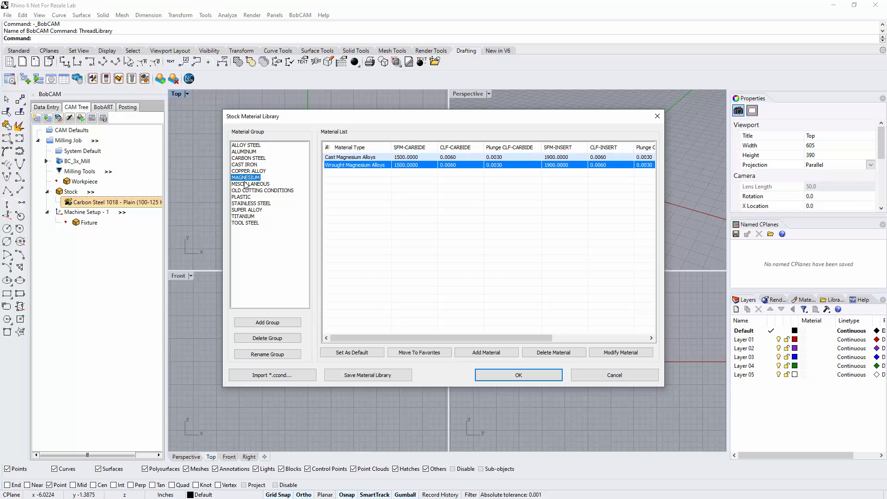
{"action": "left_click", "coordinate": [246, 185]}
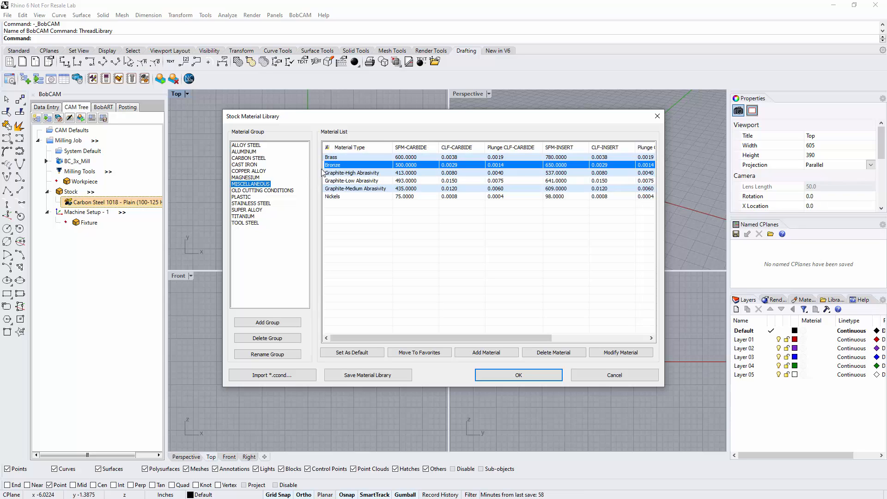
{"action": "left_click", "coordinate": [250, 186]}
{"action": "left_click", "coordinate": [254, 191]}
{"action": "left_click", "coordinate": [239, 198]}
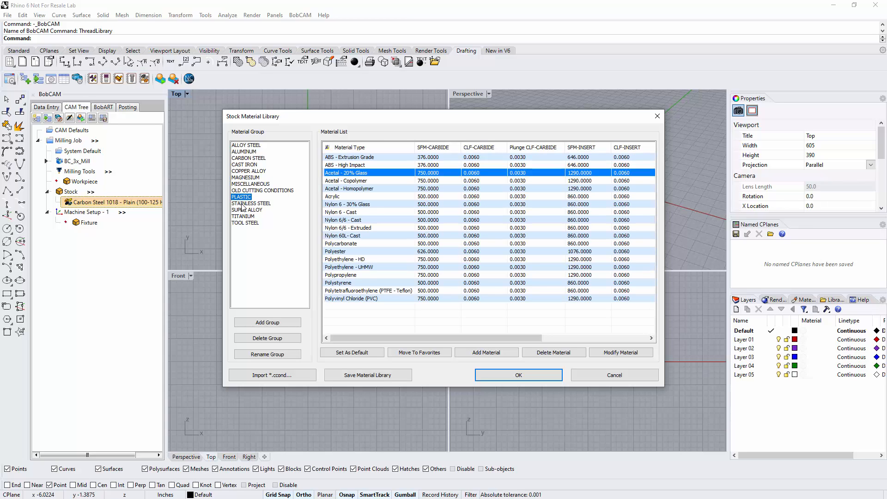
{"action": "left_click", "coordinate": [242, 204]}
{"action": "left_click", "coordinate": [242, 210]}
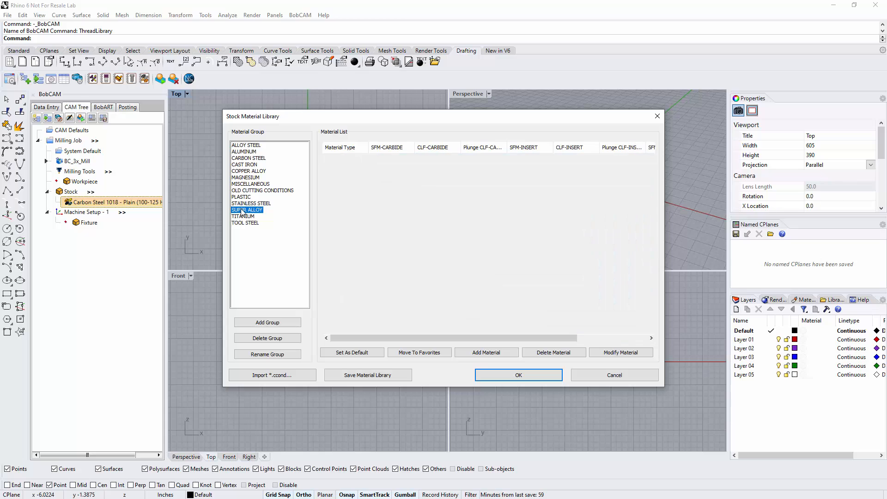
{"action": "left_click", "coordinate": [243, 216]}
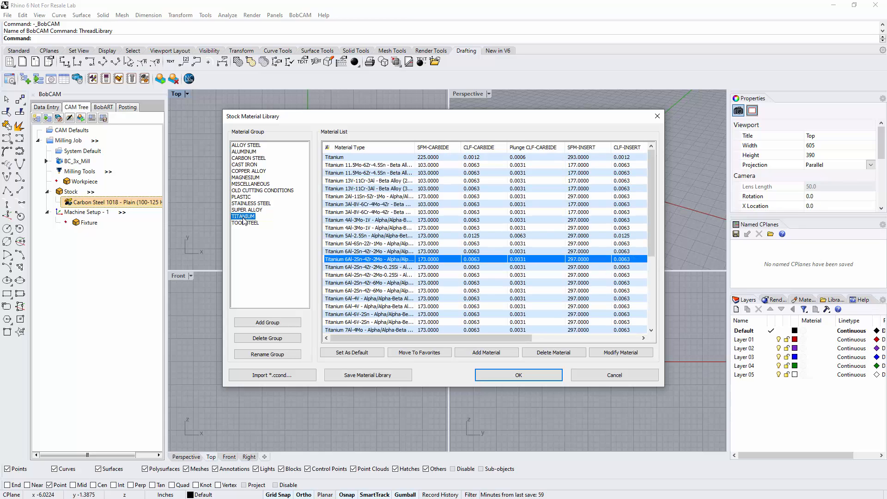
{"action": "left_click", "coordinate": [244, 224]}
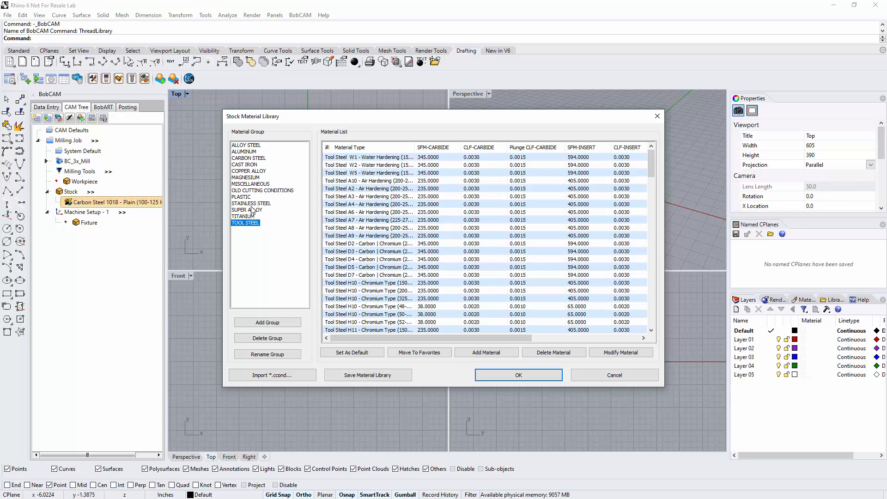
{"action": "left_click", "coordinate": [250, 158]}
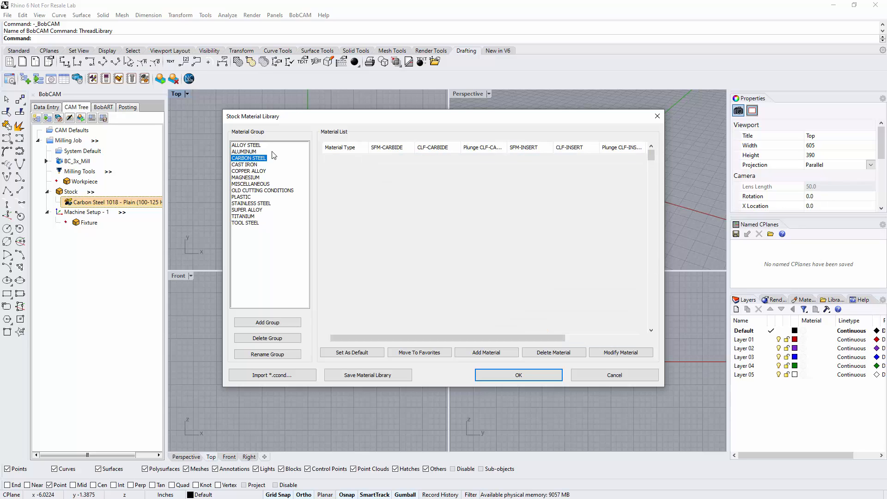
Set Wrought Alum 6061-T6, T651 (95 HB) from the aluminum group as the default stock material.
{"action": "left_click", "coordinate": [249, 151]}
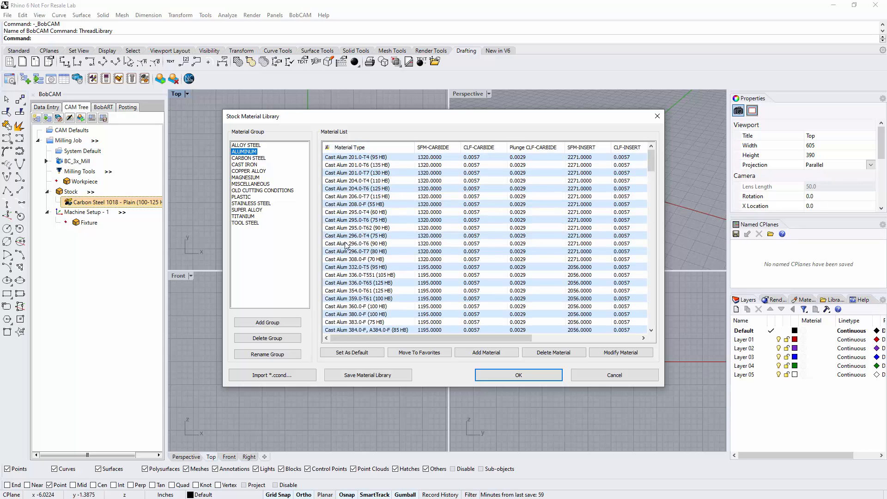
{"action": "scroll", "coordinate": [363, 227], "scroll_direction": "down", "scroll_amount": 4}
{"action": "scroll", "coordinate": [364, 227], "scroll_direction": "down", "scroll_amount": 15}
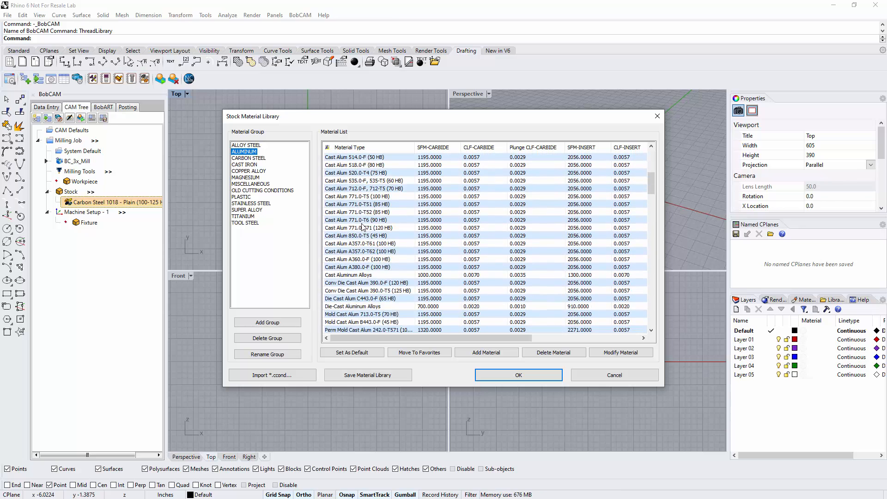
{"action": "scroll", "coordinate": [364, 227], "scroll_direction": "down", "scroll_amount": 20}
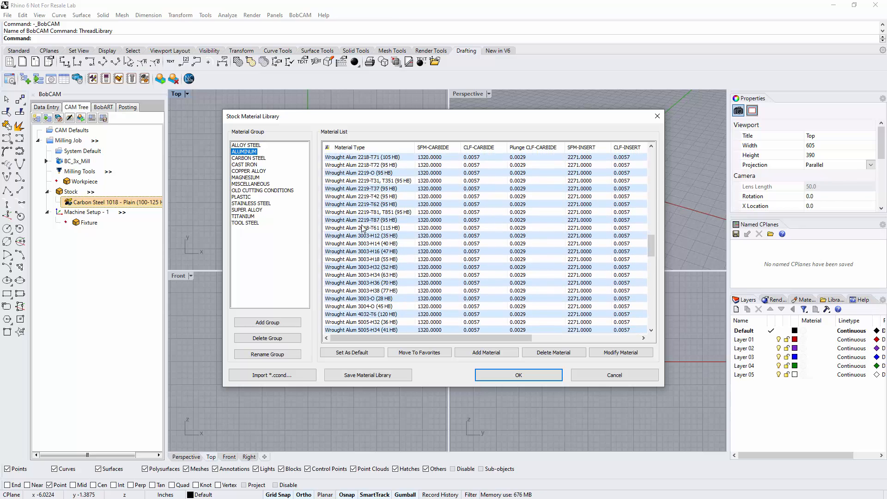
{"action": "scroll", "coordinate": [364, 228], "scroll_direction": "down", "scroll_amount": 2}
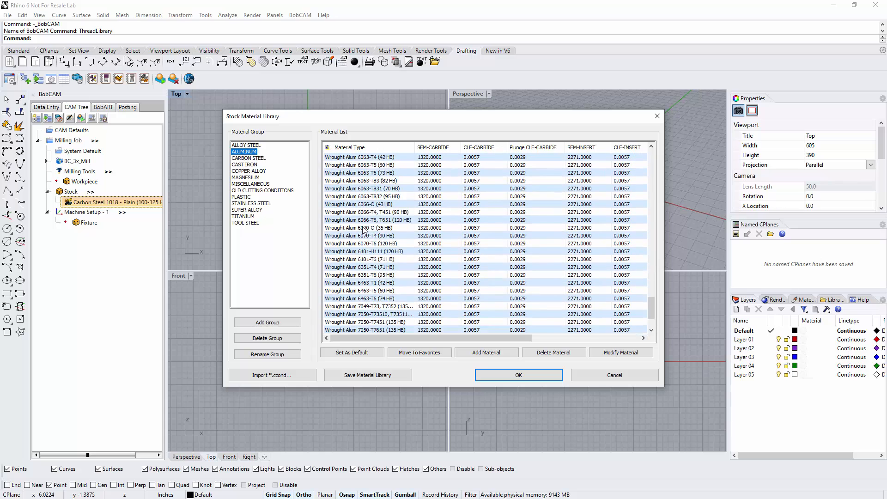
{"action": "scroll", "coordinate": [361, 229], "scroll_direction": "up", "scroll_amount": 6}
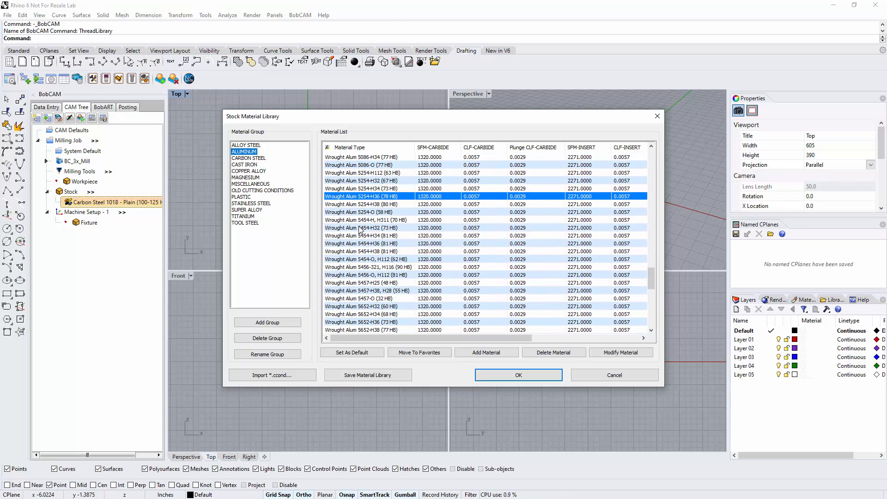
{"action": "scroll", "coordinate": [361, 229], "scroll_direction": "down", "scroll_amount": 7}
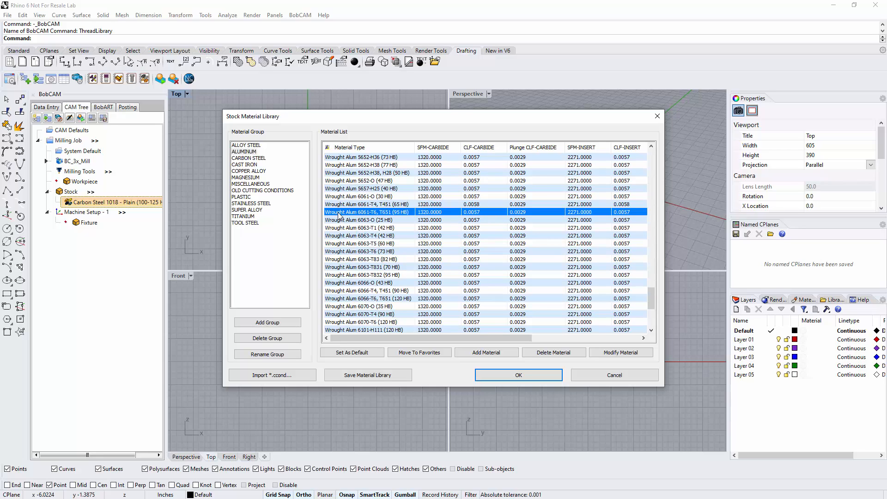
{"action": "left_click", "coordinate": [338, 212]}
{"action": "left_click", "coordinate": [358, 354]}
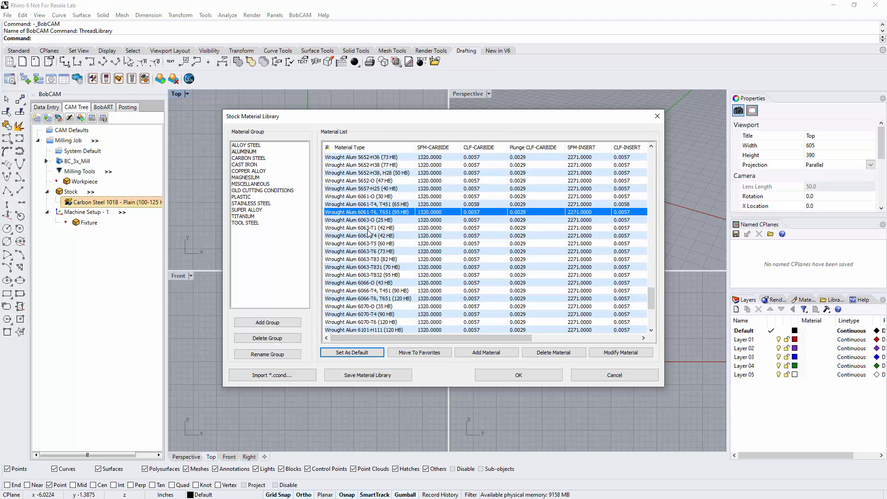
Move Wrought Alum 6066-T6, T651 (120 HB) to the favorites and display the Favorites group.
{"action": "left_click", "coordinate": [362, 298]}
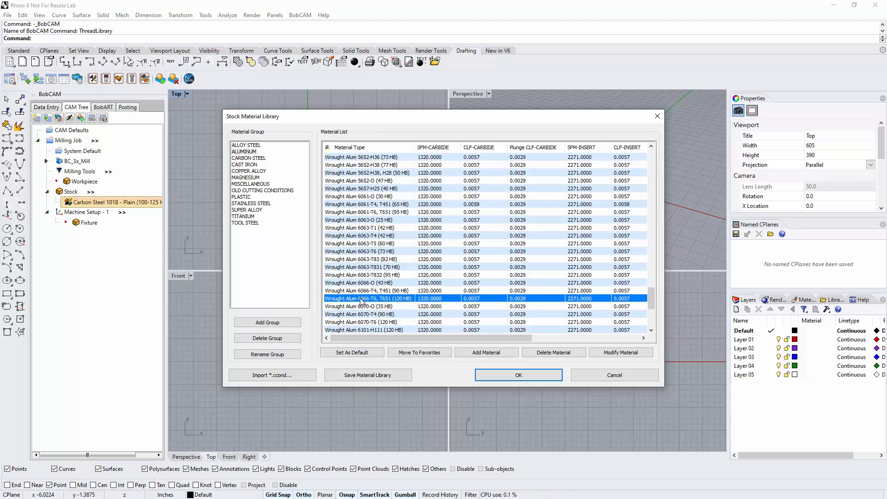
{"action": "left_click", "coordinate": [411, 353]}
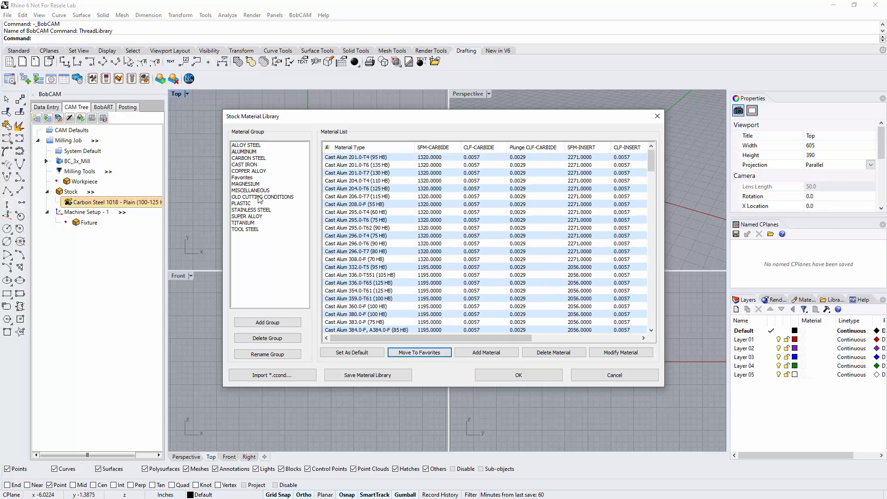
{"action": "left_click", "coordinate": [248, 177]}
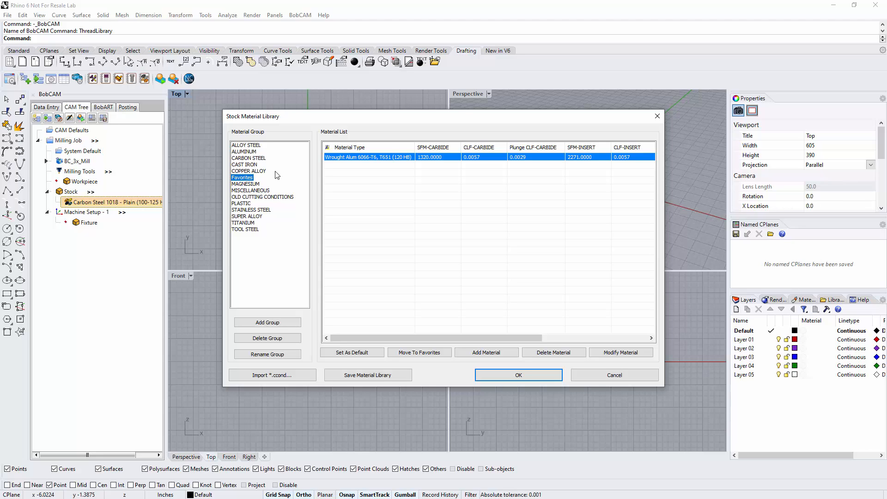
Add a new material group named WOOD to the stock material library.
{"action": "left_click", "coordinate": [242, 152]}
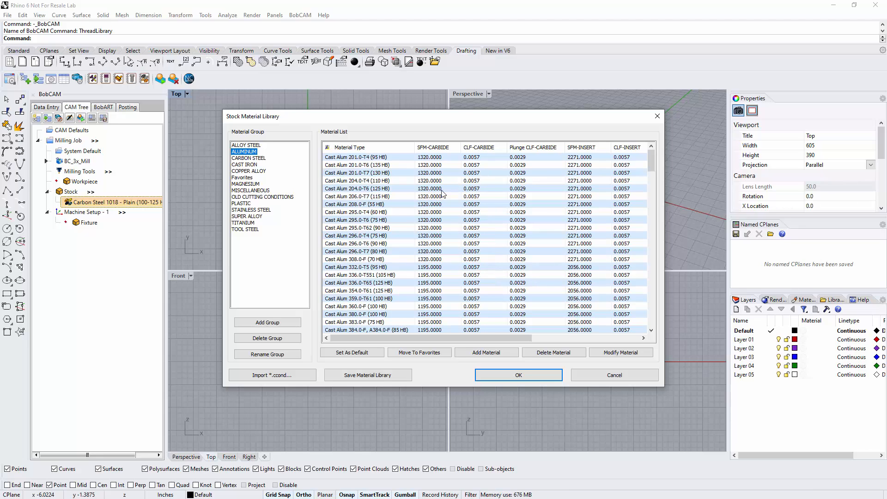
{"action": "left_click", "coordinate": [266, 323]}
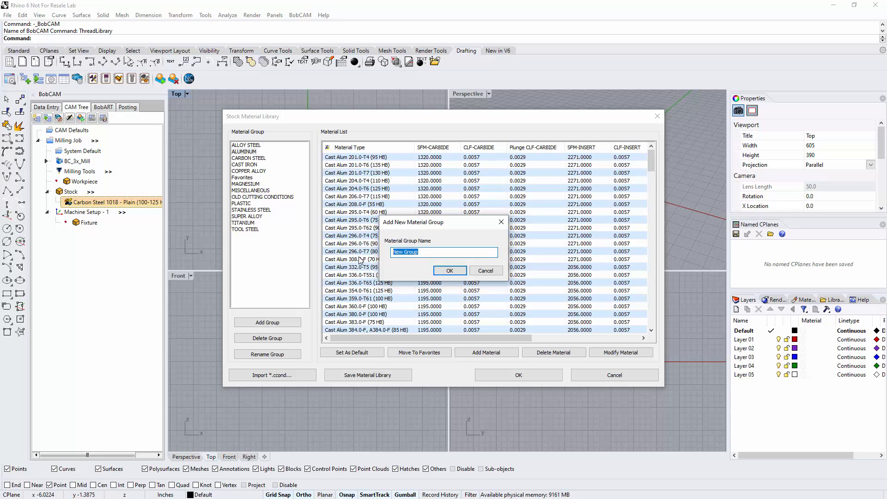
{"action": "type", "text": "WOOD"}
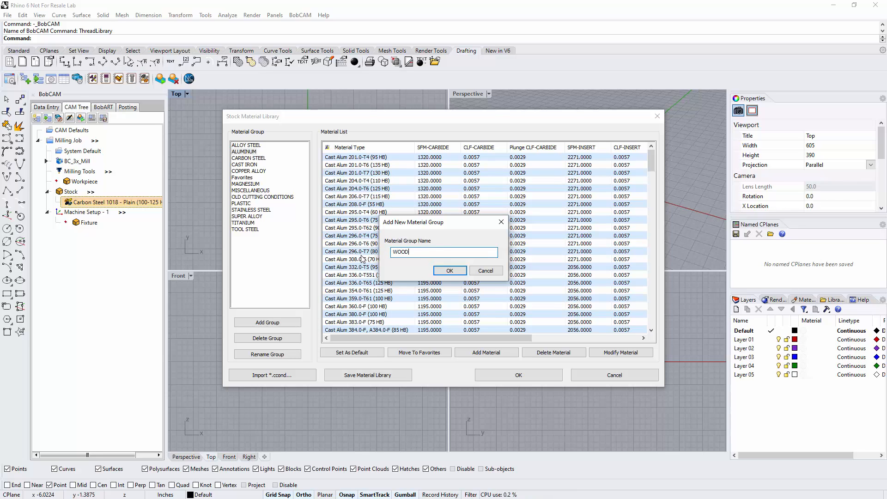
{"action": "left_click", "coordinate": [437, 272]}
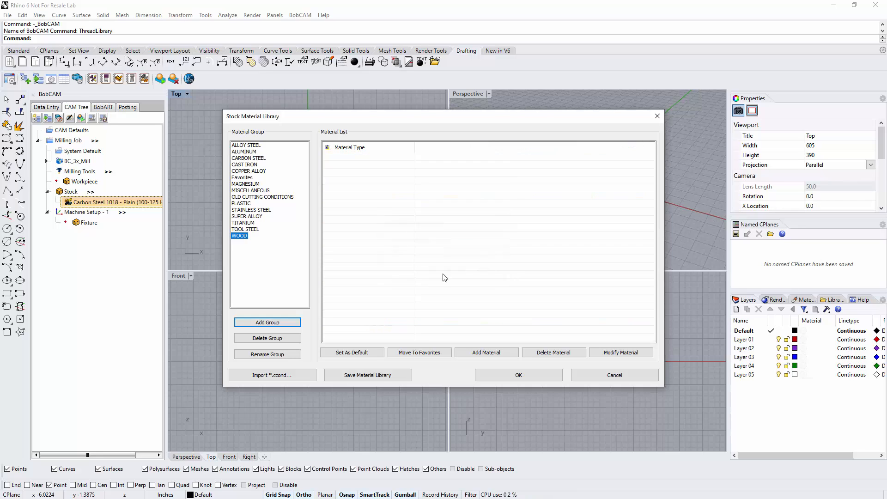
{"action": "left_click", "coordinate": [236, 236]}
{"action": "left_click", "coordinate": [249, 252]}
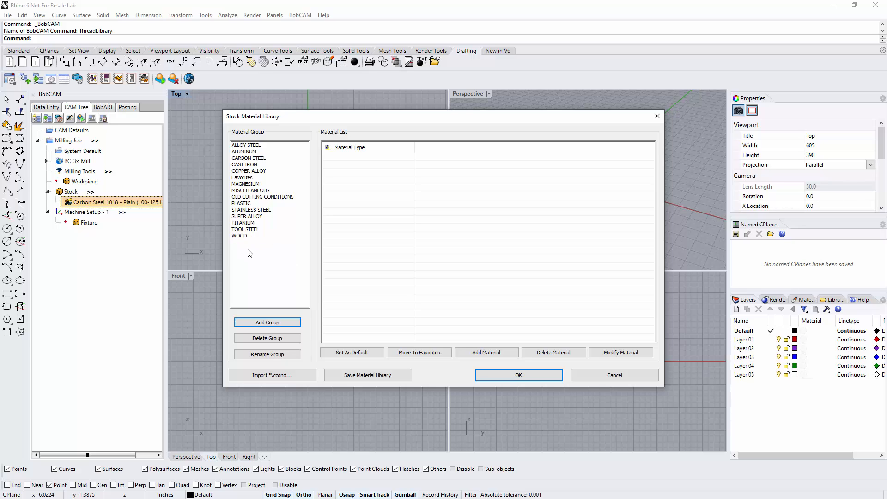
Add a stock material named MAPLE to the WOOD group, keeping the default feeds and speeds.
{"action": "left_click", "coordinate": [240, 236]}
{"action": "left_click", "coordinate": [484, 354]}
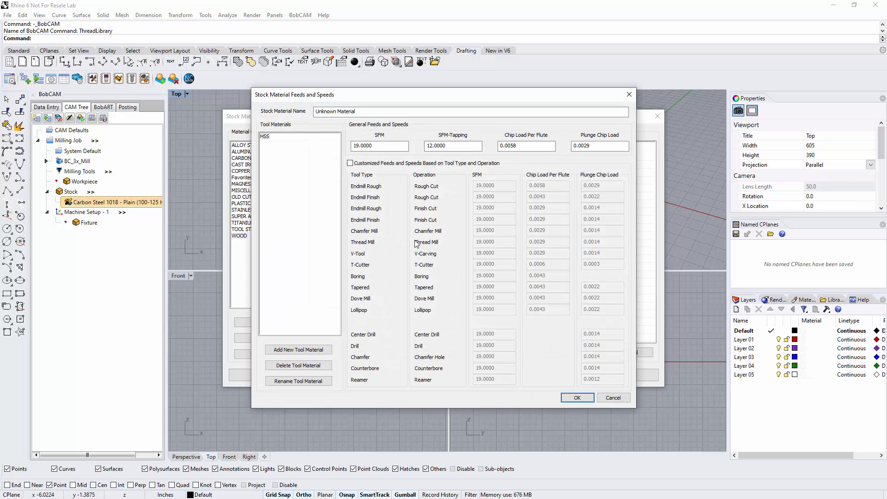
{"action": "left_click_drag", "start_coordinate": [357, 112], "coordinate": [315, 111]}
{"action": "type", "text": "MAPLE"}
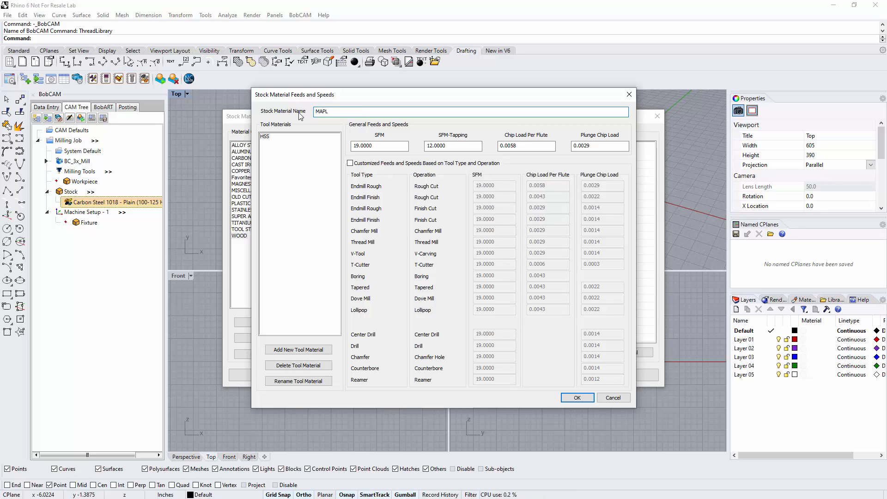
{"action": "left_click", "coordinate": [367, 145]}
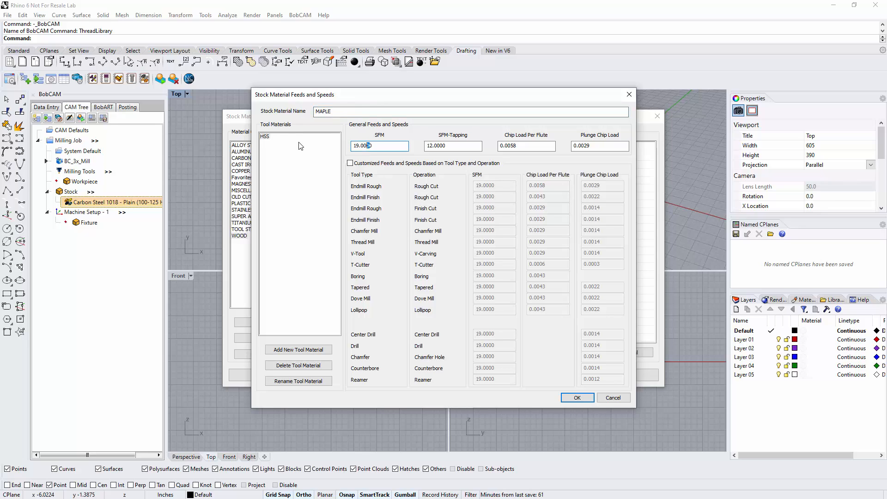
{"action": "left_click", "coordinate": [267, 139]}
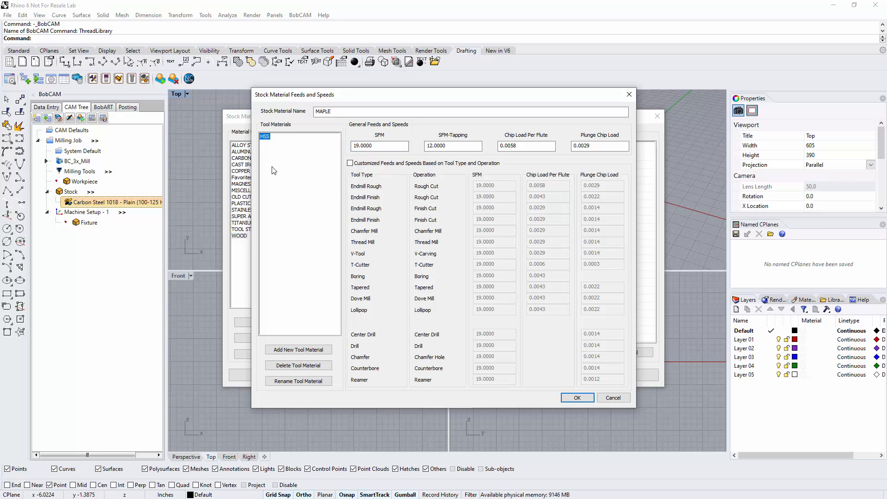
{"action": "left_click", "coordinate": [578, 398]}
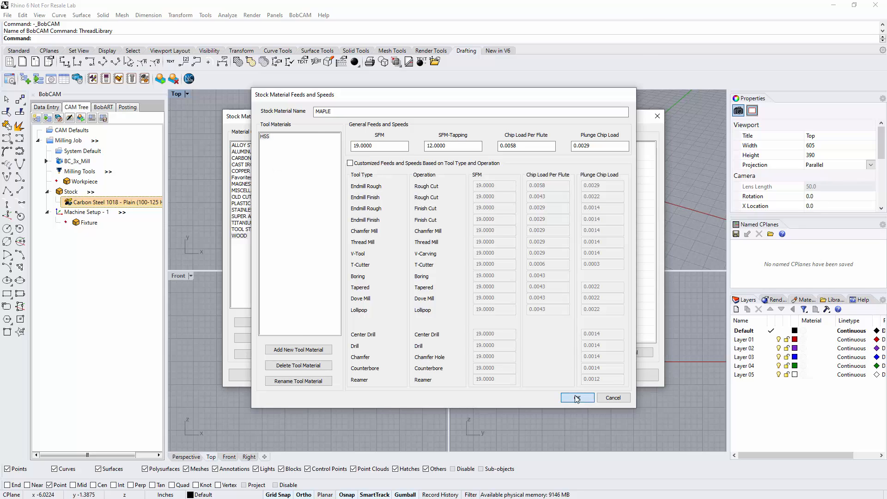
Open the feeds and speeds of Cast Alum 206.0-T7 (115 HB) in the aluminum group and review its general values.
{"action": "left_click", "coordinate": [251, 152]}
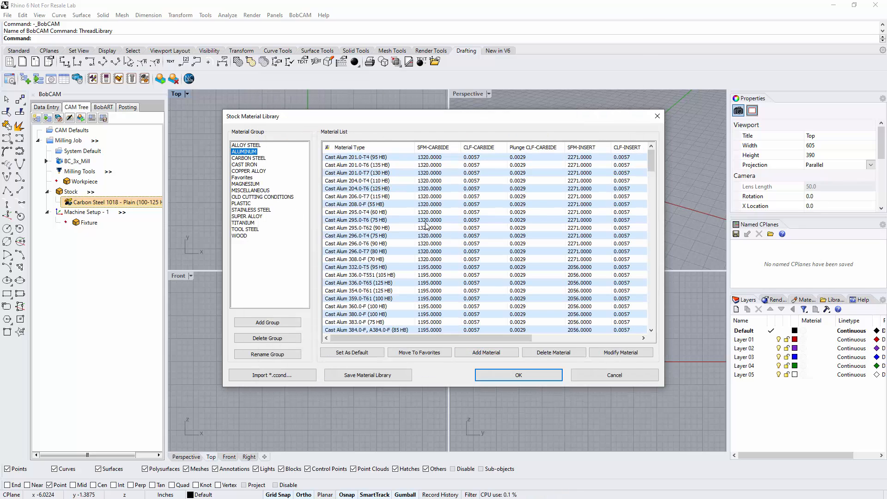
{"action": "double_click", "coordinate": [357, 199]}
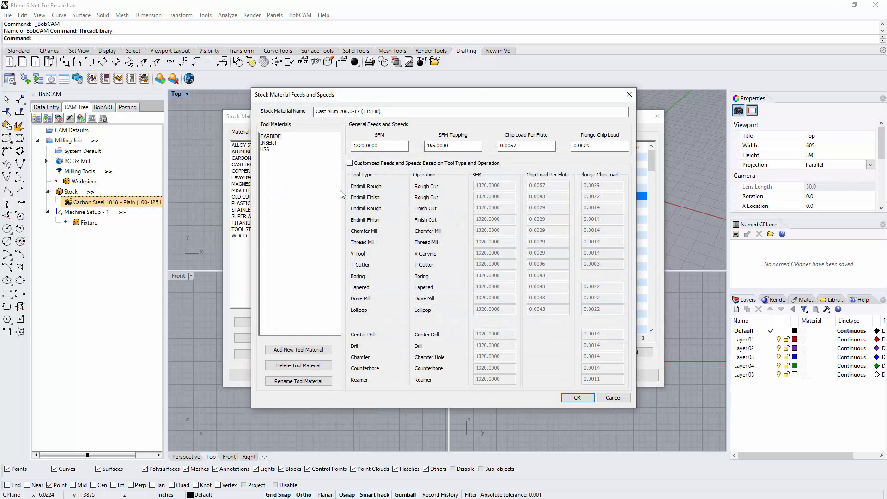
{"action": "left_click", "coordinate": [384, 146]}
{"action": "double_click", "coordinate": [384, 146]}
{"action": "key", "text": "Tab"}
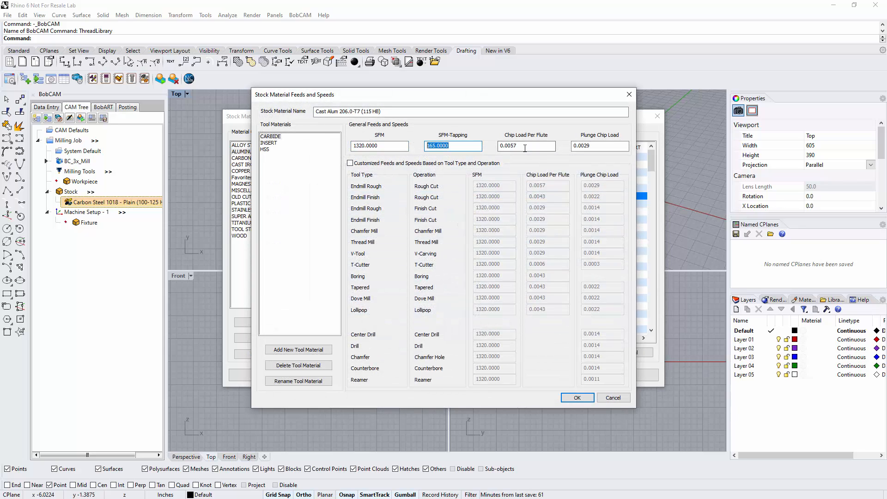
{"action": "key", "text": "Tab"}
{"action": "key", "text": "Tab"}
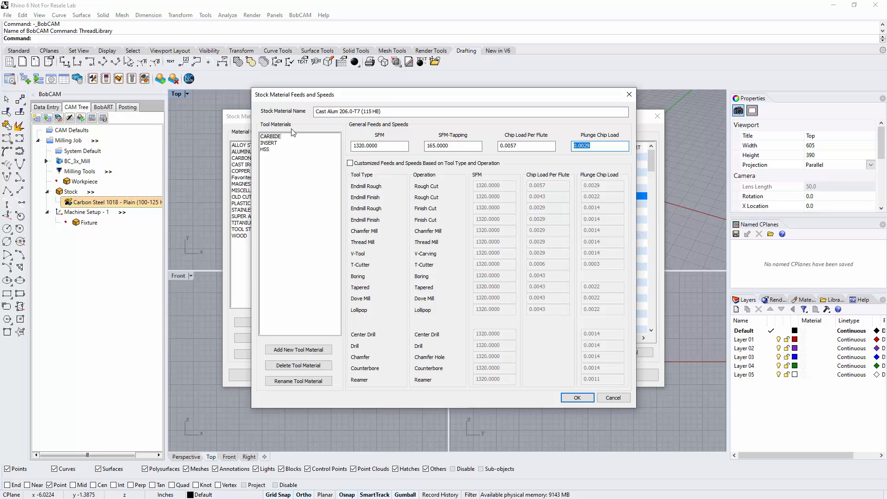
Compare the general feeds and speeds of this cast aluminum for the CARBIDE, INSERT and HSS tool materials.
{"action": "left_click", "coordinate": [274, 137]}
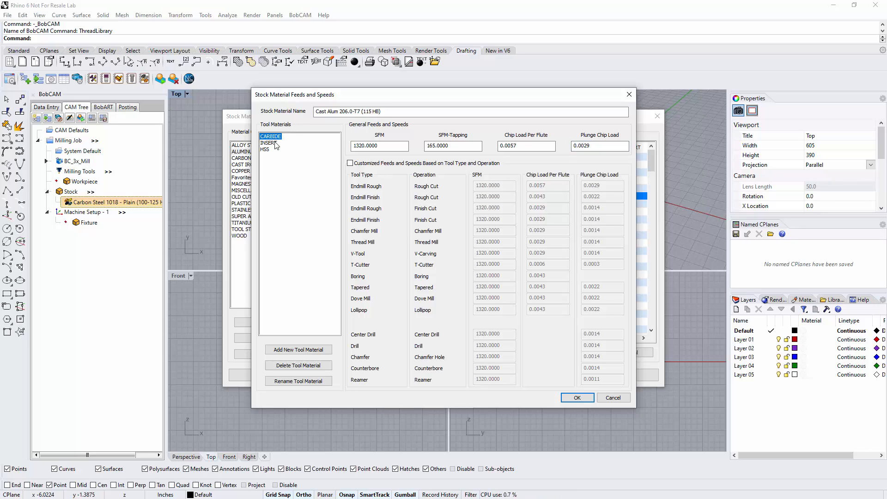
{"action": "left_click", "coordinate": [269, 143]}
{"action": "key", "text": "Tab"}
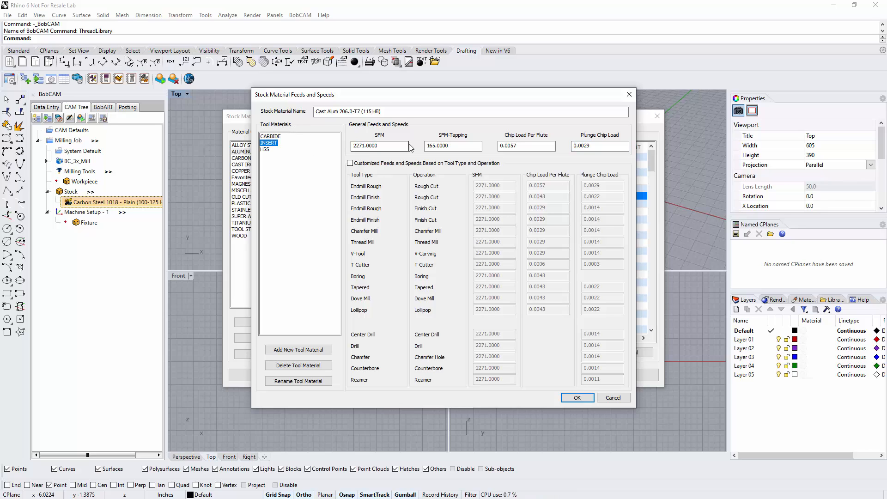
{"action": "key", "text": "Tab"}
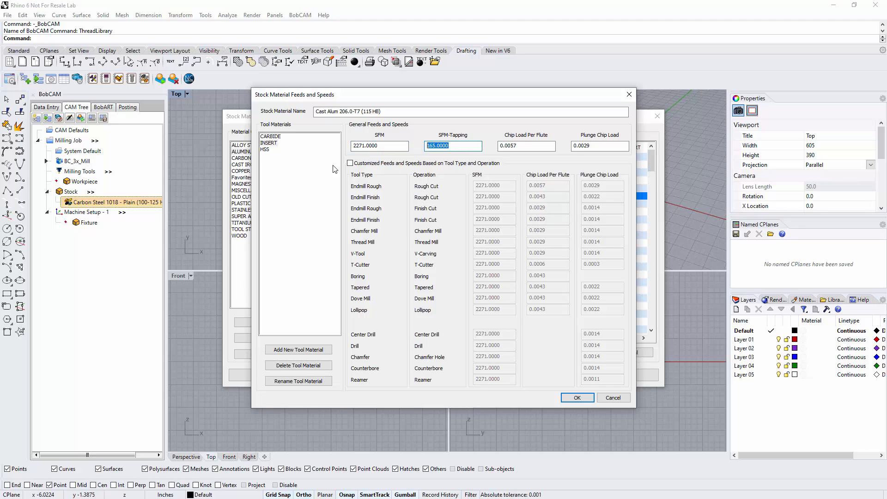
{"action": "left_click", "coordinate": [266, 150]}
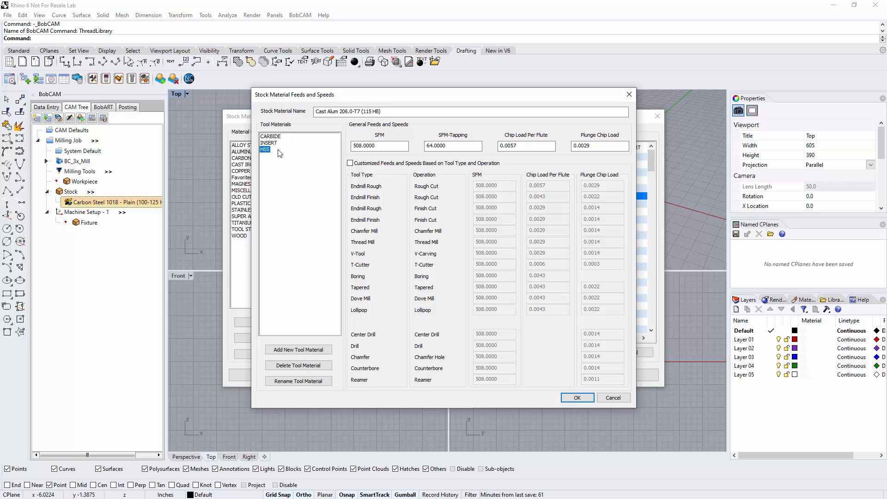
Preview the HSS customized feeds and speeds by tool type and operation, disable them again, and close the material after checking CARBIDE.
{"action": "left_click", "coordinate": [351, 163]}
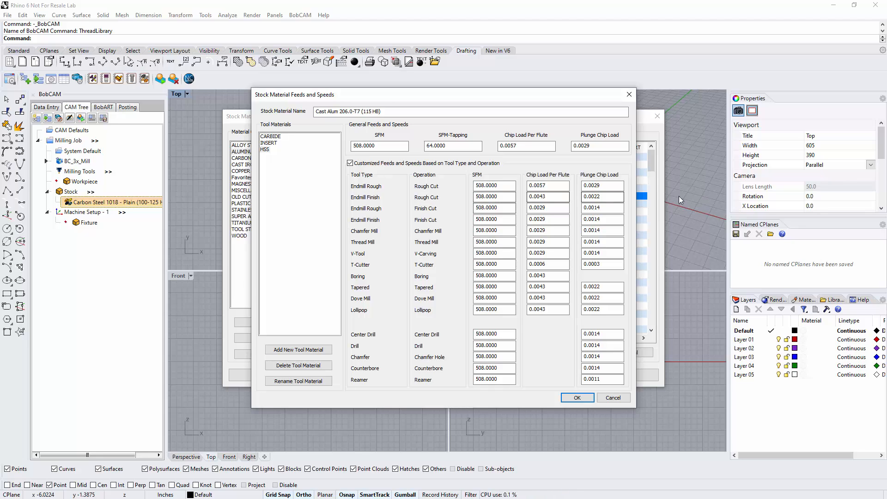
{"action": "left_click", "coordinate": [350, 163]}
{"action": "left_click", "coordinate": [478, 286]}
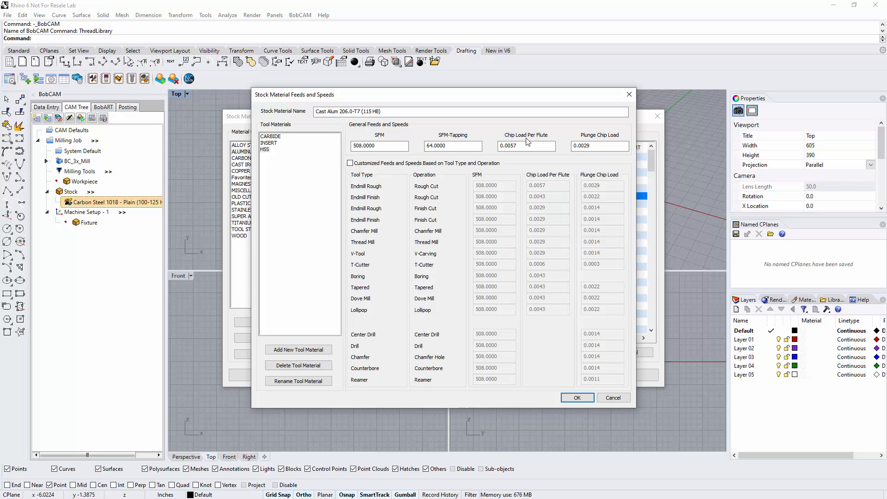
{"action": "left_click", "coordinate": [271, 138]}
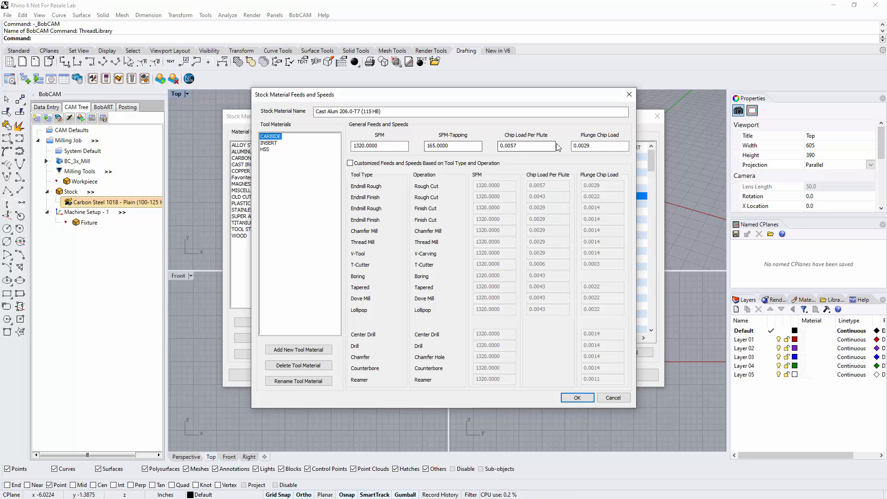
{"action": "left_click", "coordinate": [577, 398]}
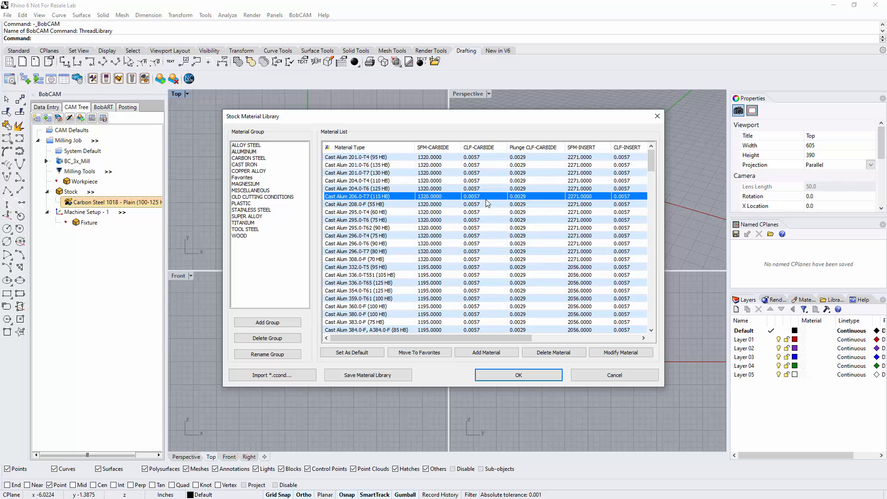
Add a tool material named INSERT to the MAPLE stock material in the WOOD group.
{"action": "left_click", "coordinate": [241, 236]}
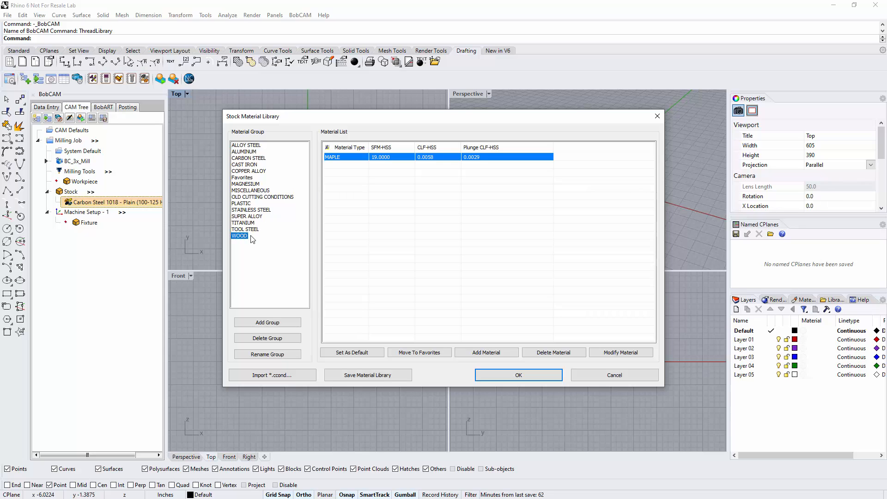
{"action": "double_click", "coordinate": [374, 160]}
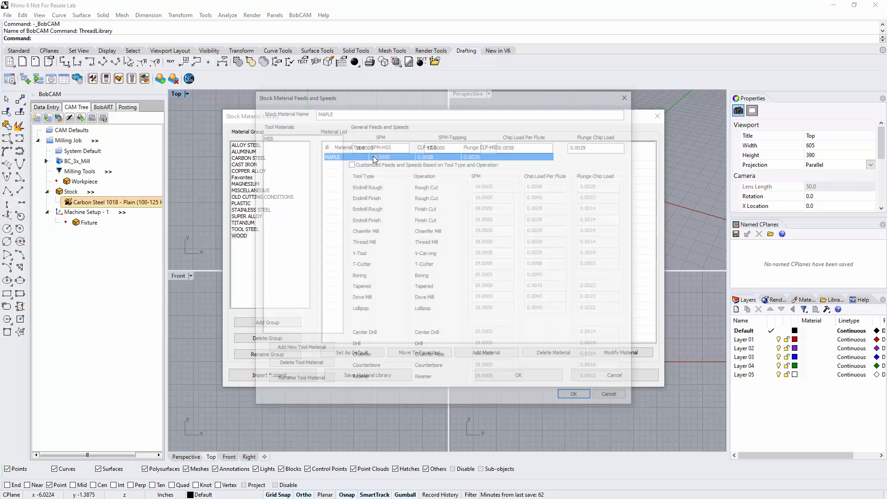
{"action": "left_click", "coordinate": [298, 350]}
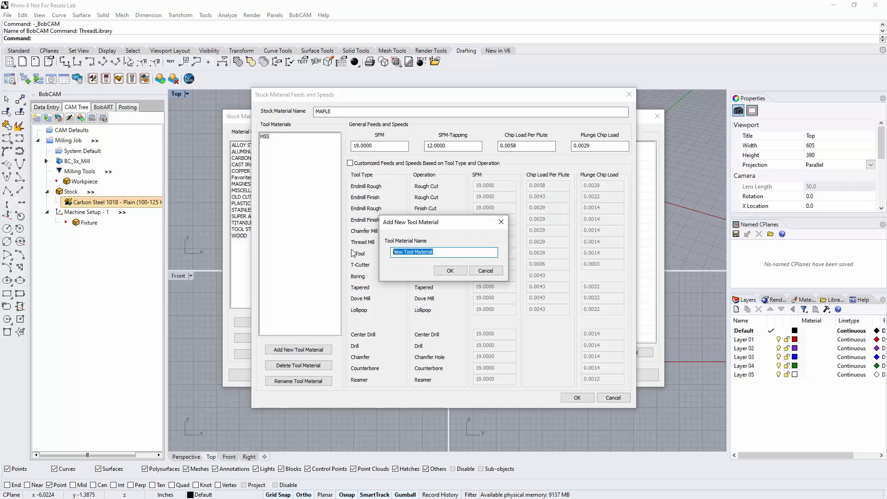
{"action": "type", "text": "INSERT"}
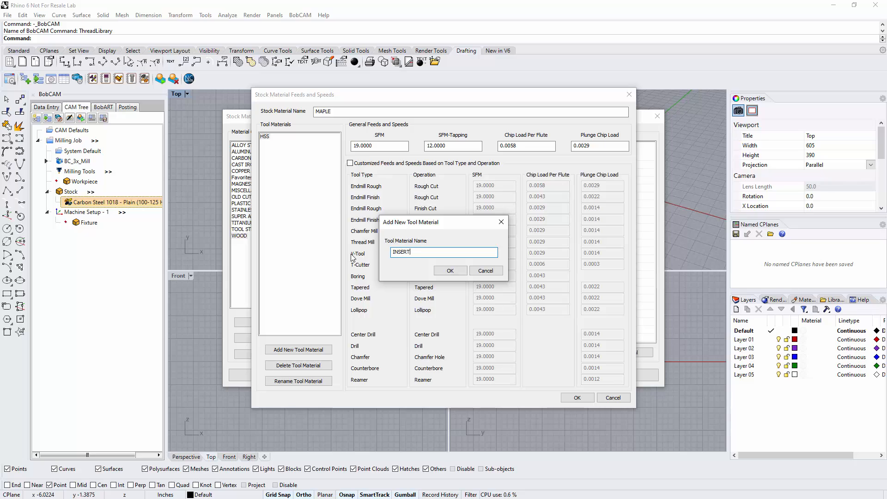
{"action": "left_click", "coordinate": [450, 271]}
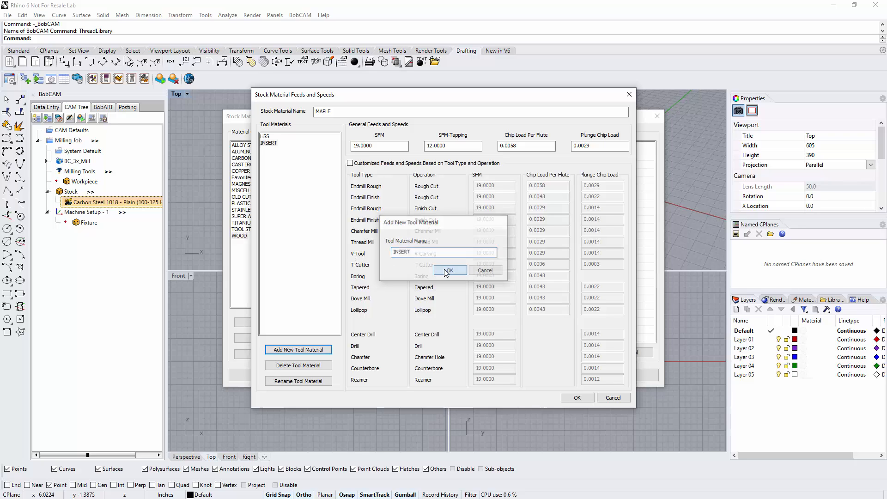
Set MAPLE's general INSERT values to 1320 SFM and 156 SFM-Tapping.
{"action": "left_click", "coordinate": [267, 137]}
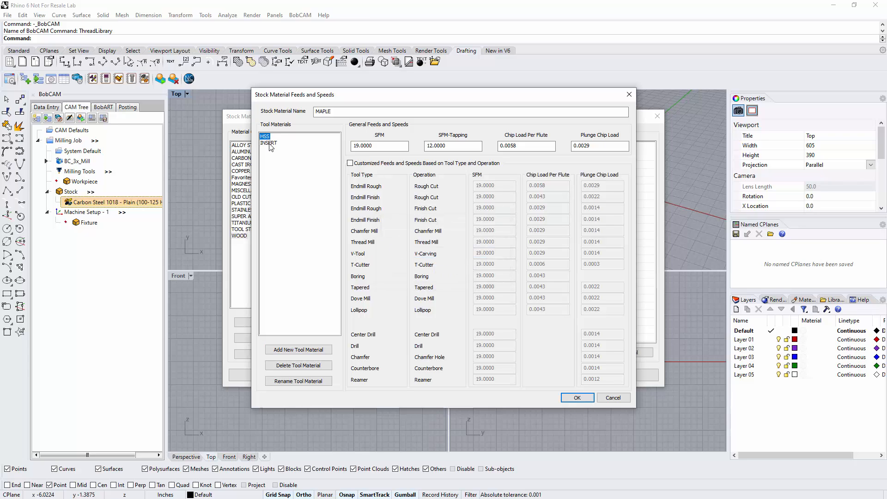
{"action": "key", "text": "Tab"}
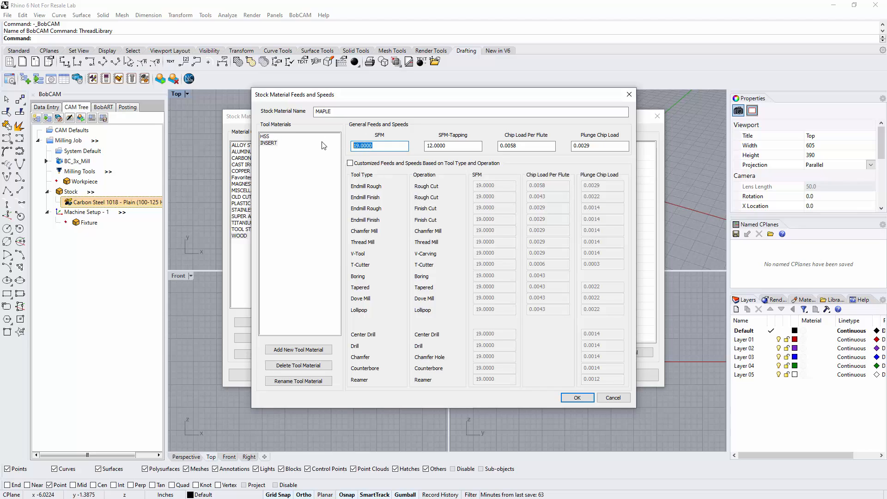
{"action": "type", "text": "1320"}
{"action": "key", "text": "Tab"}
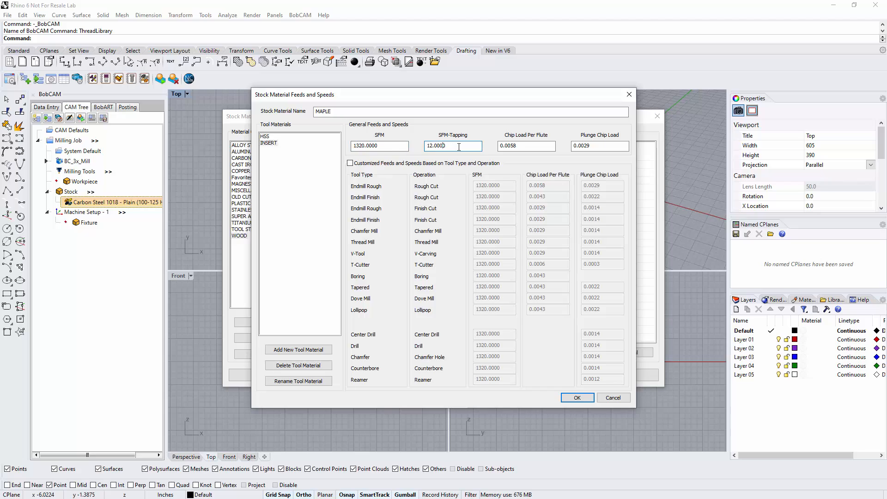
{"action": "type", "text": "156"}
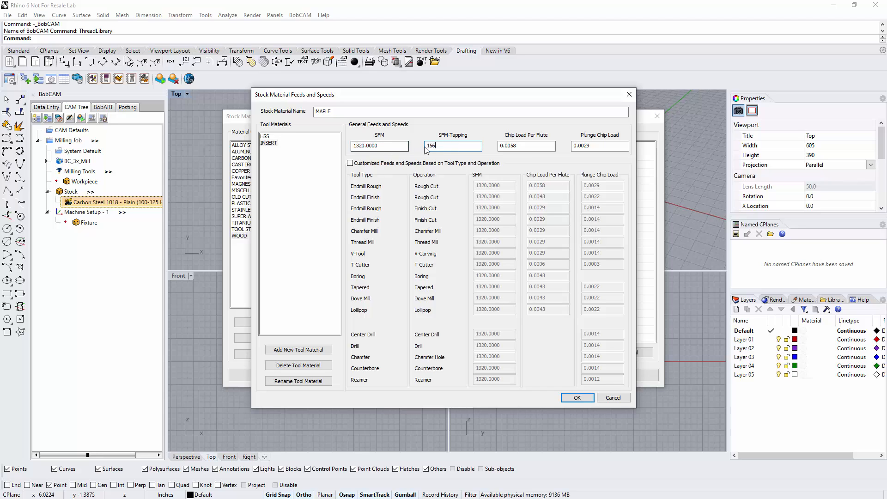
{"action": "key", "text": "Tab"}
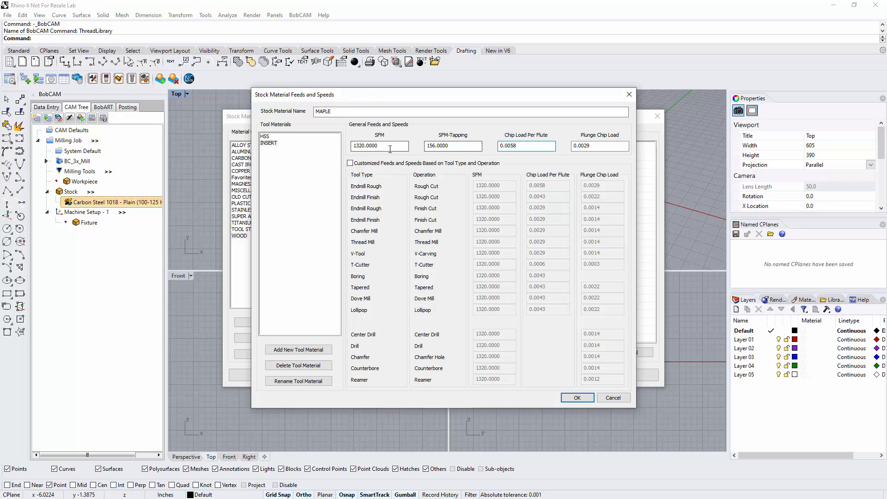
Compare MAPLE's HSS and INSERT feeds and speeds and accept the changes to the material.
{"action": "left_click", "coordinate": [368, 147]}
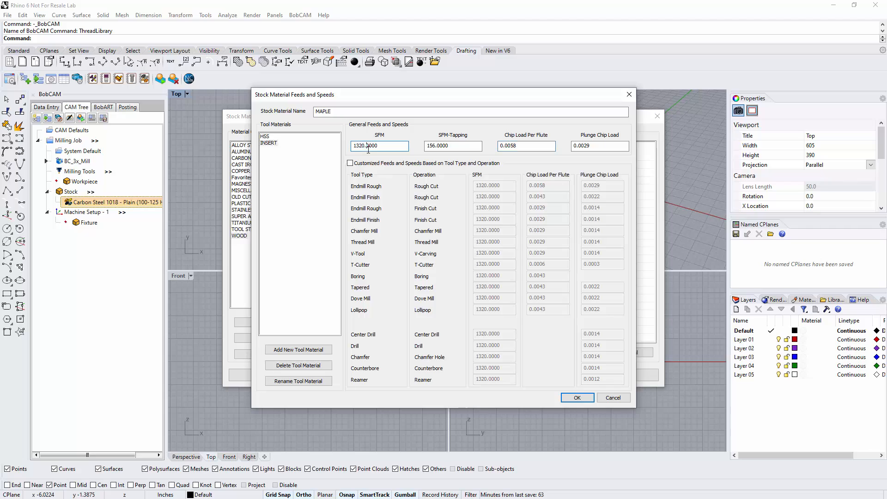
{"action": "left_click", "coordinate": [451, 146]}
{"action": "left_click", "coordinate": [265, 137]}
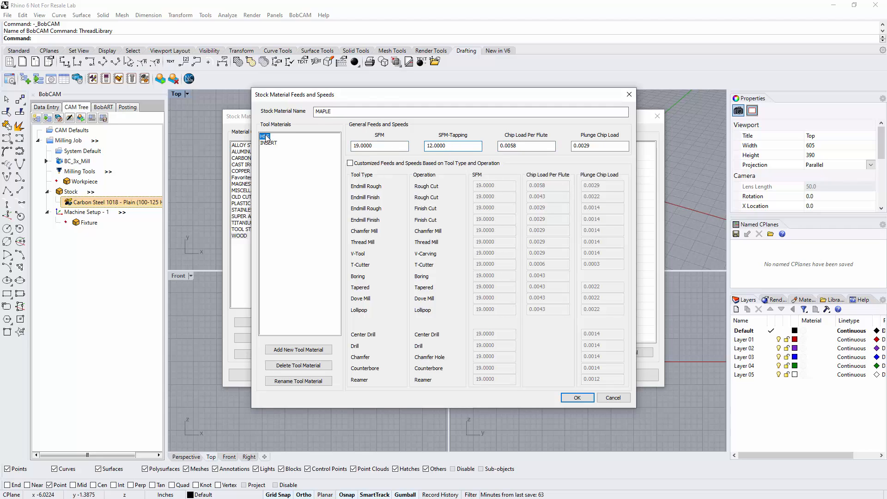
{"action": "left_click", "coordinate": [268, 144]}
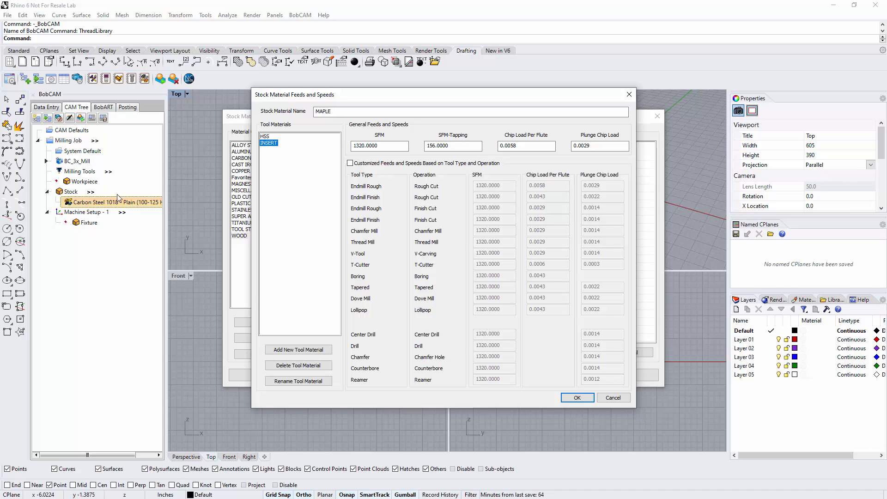
{"action": "left_click", "coordinate": [577, 398]}
Set Wrought Alum 6061-T6, T651 (95 HB) from the aluminum group as the default and apply it to the current job's stock.
{"action": "left_click", "coordinate": [247, 151]}
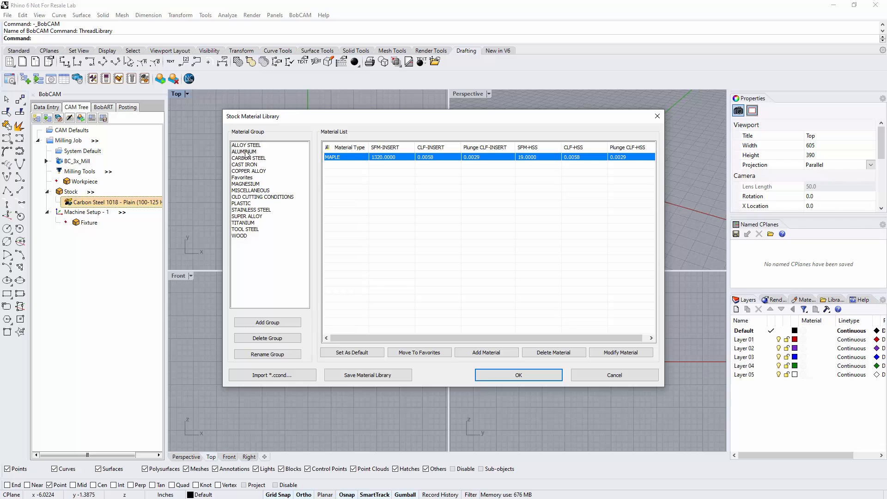
{"action": "scroll", "coordinate": [365, 290], "scroll_direction": "down", "scroll_amount": 20}
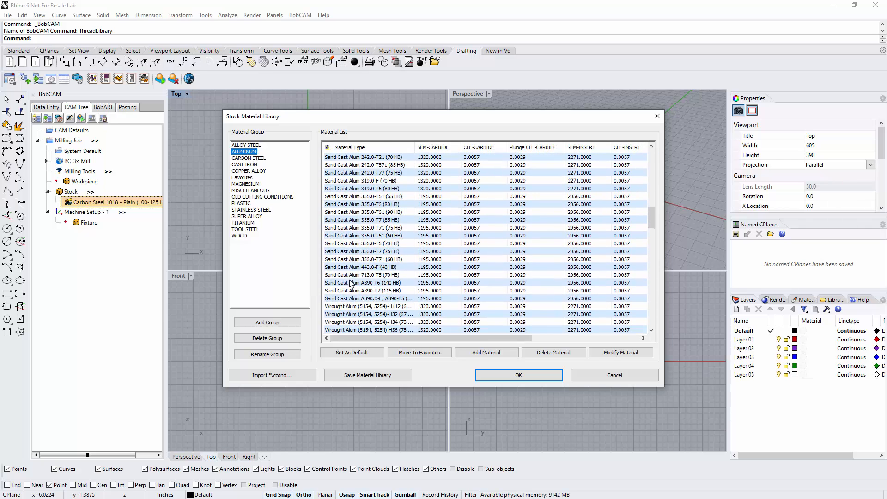
{"action": "scroll", "coordinate": [352, 278], "scroll_direction": "down", "scroll_amount": 12}
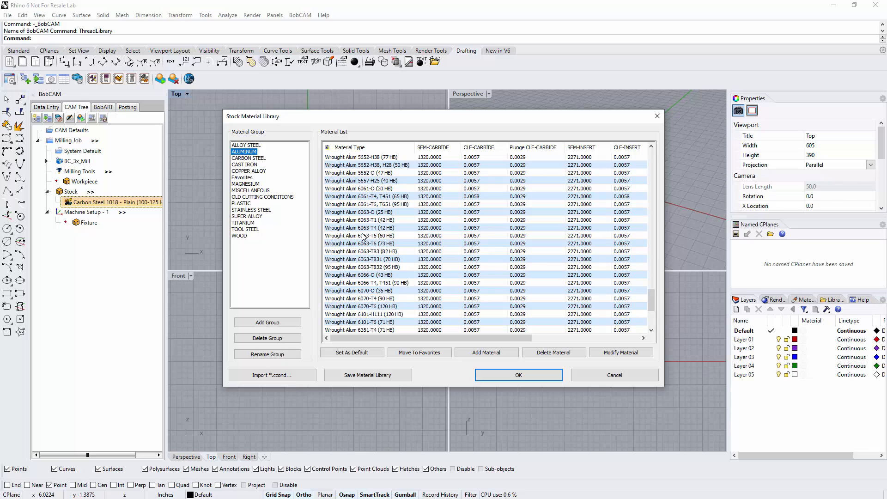
{"action": "left_click", "coordinate": [365, 204]}
{"action": "left_click", "coordinate": [354, 354]}
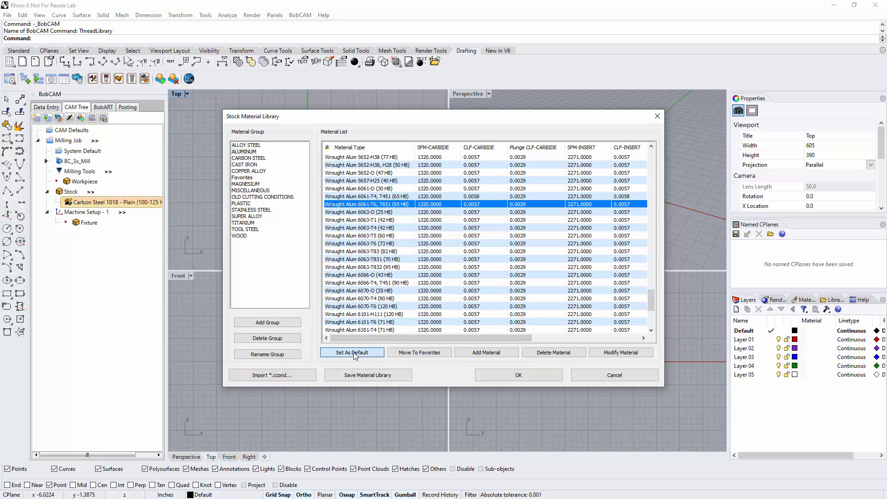
{"action": "left_click", "coordinate": [502, 374]}
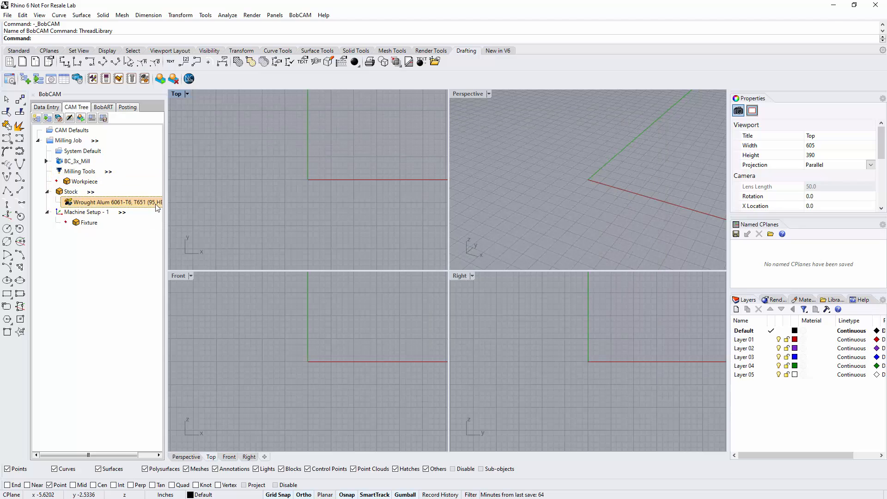
Delete the existing milling job from the CAM tree.
{"action": "right_click", "coordinate": [80, 142]}
{"action": "left_click", "coordinate": [104, 351]}
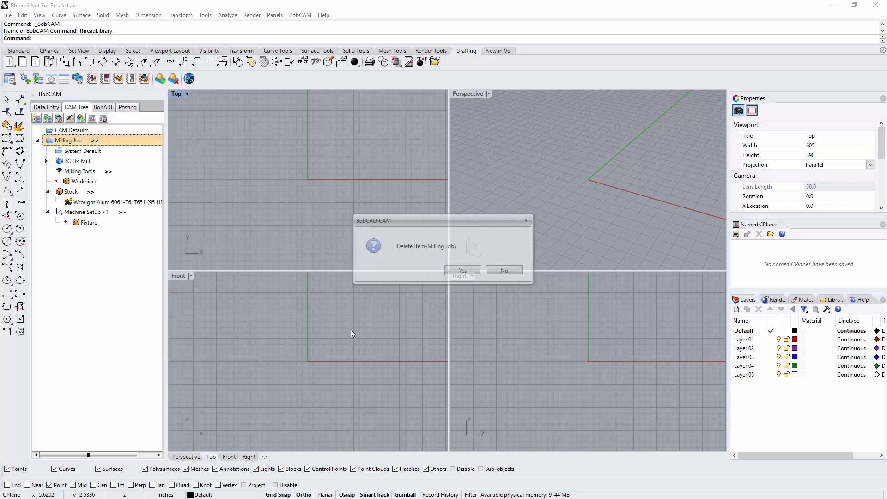
{"action": "left_click", "coordinate": [456, 271]}
Create a new milling job with the BC_3x_Mill machine and System Default template, and check its stock material.
{"action": "right_click", "coordinate": [58, 130]}
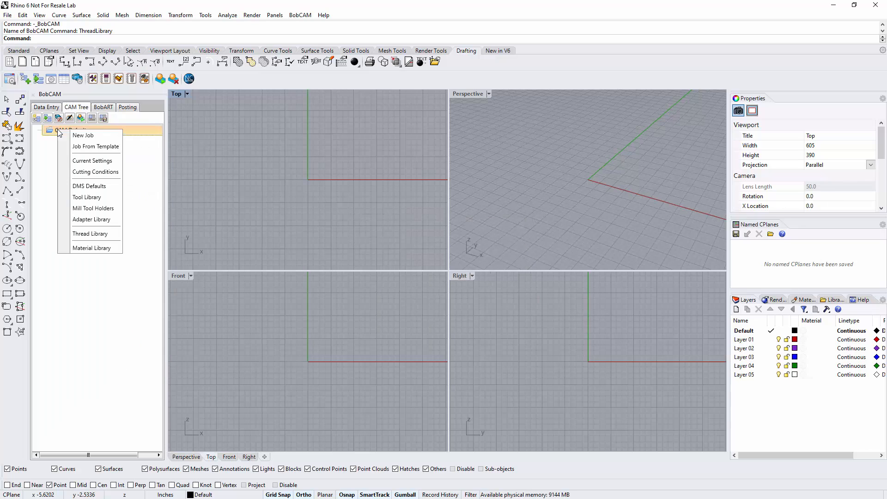
{"action": "left_click", "coordinate": [73, 146]}
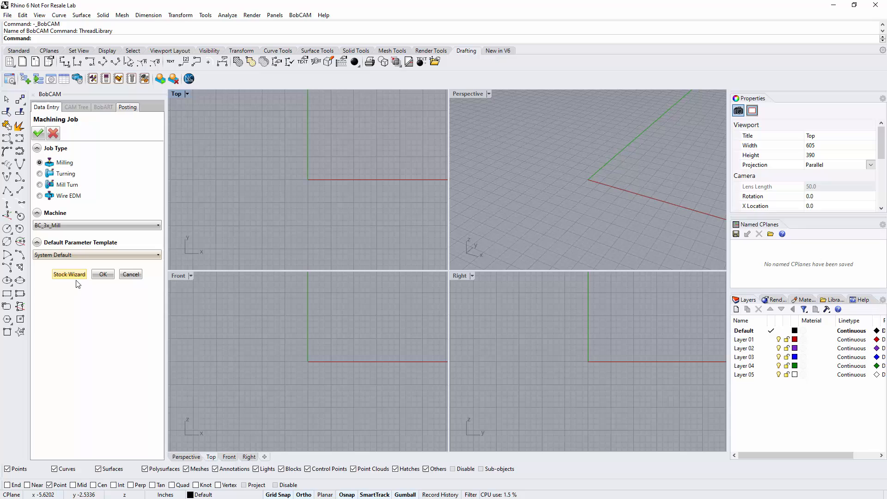
{"action": "left_click", "coordinate": [103, 278]}
{"action": "left_click", "coordinate": [46, 191]}
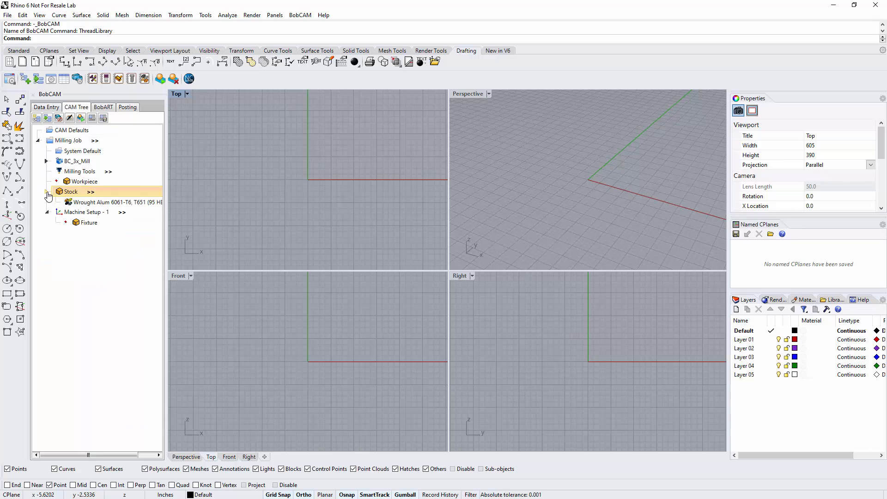
{"action": "left_click", "coordinate": [111, 204]}
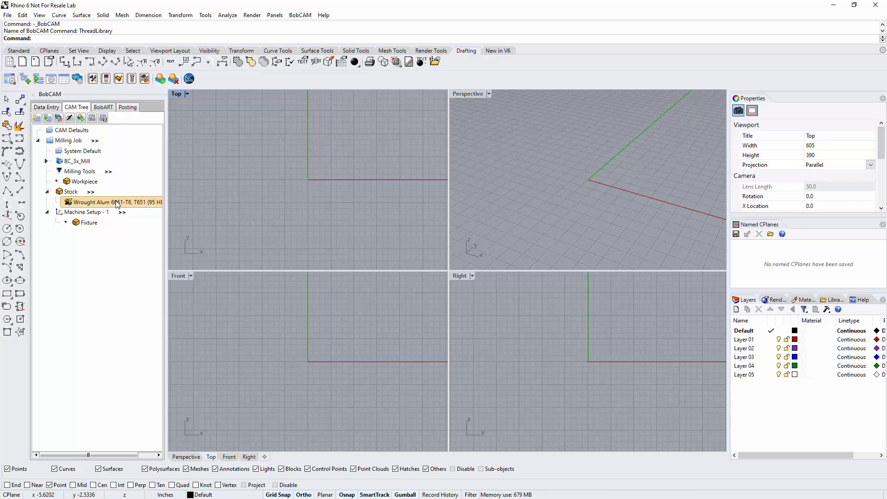
Change the new job's stock material to Carbon Steel 1018 - Plain (100-125 HB) from the carbon steel group.
{"action": "double_click", "coordinate": [132, 205]}
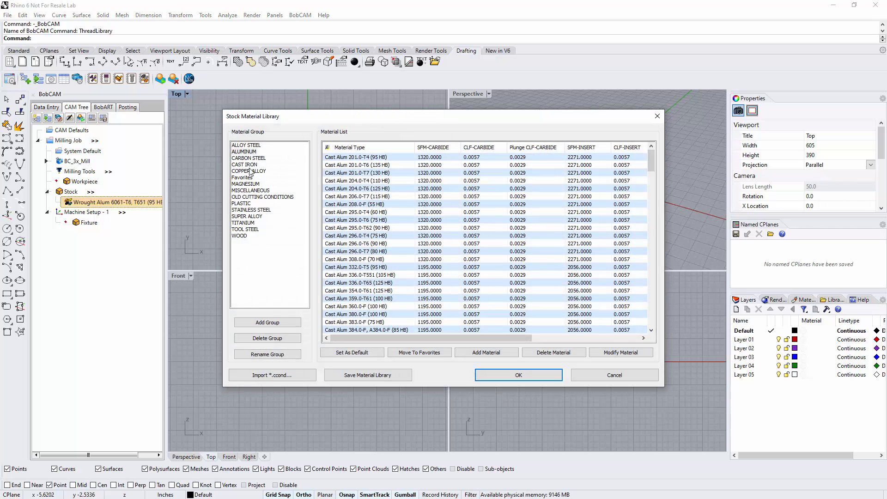
{"action": "left_click", "coordinate": [249, 158]}
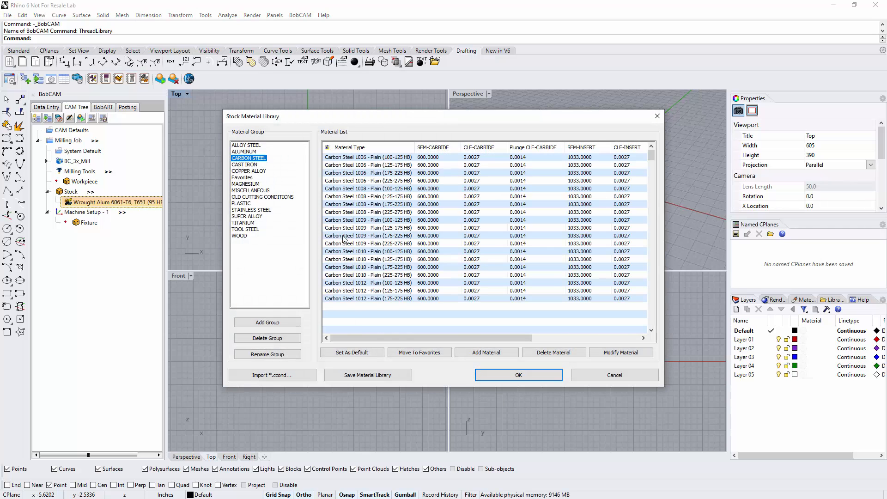
{"action": "scroll", "coordinate": [351, 231], "scroll_direction": "down", "scroll_amount": 6}
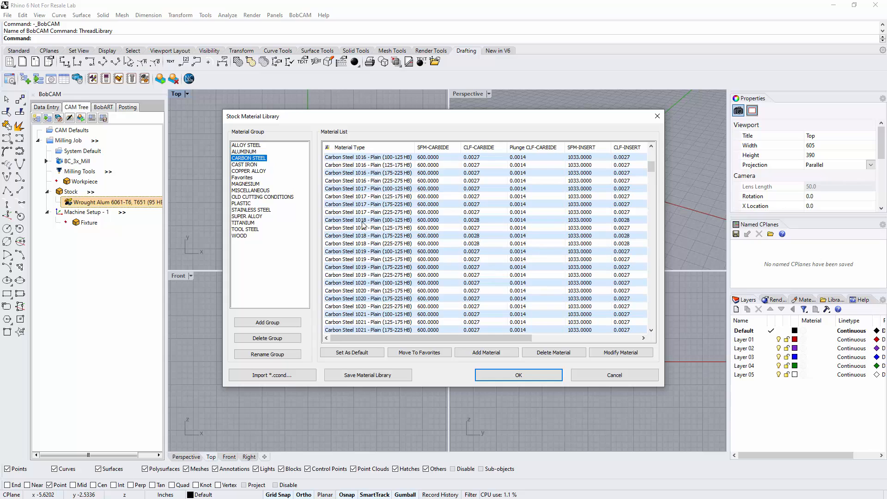
{"action": "left_click", "coordinate": [362, 221]}
{"action": "left_click", "coordinate": [509, 376]}
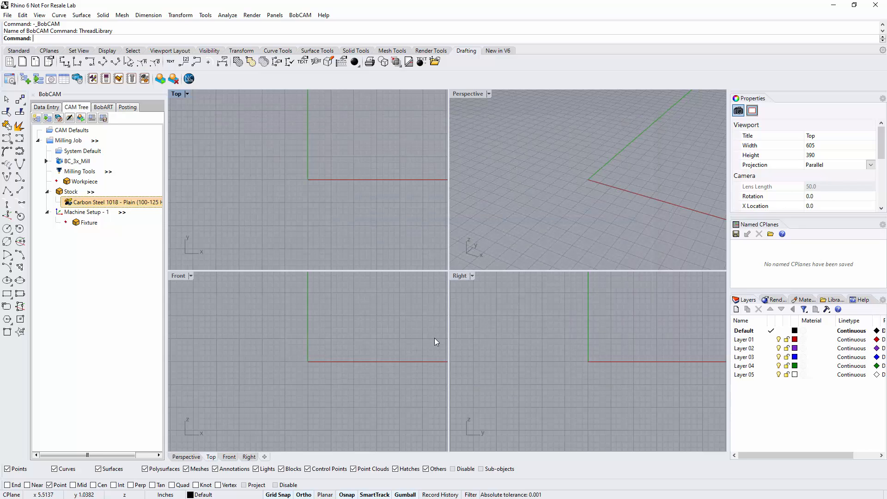